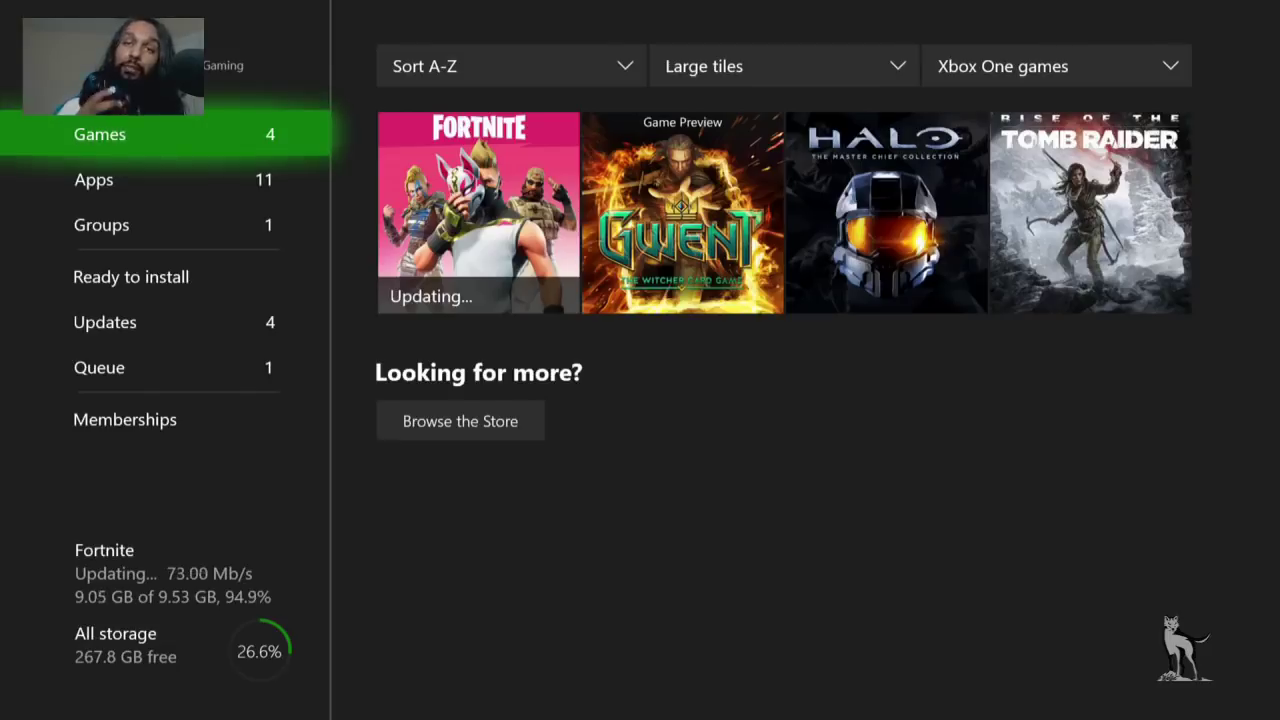
# Step: Open the Mixer broadcast setup from the Xbox guide's broadcast and capture section
pyautogui.press('super')
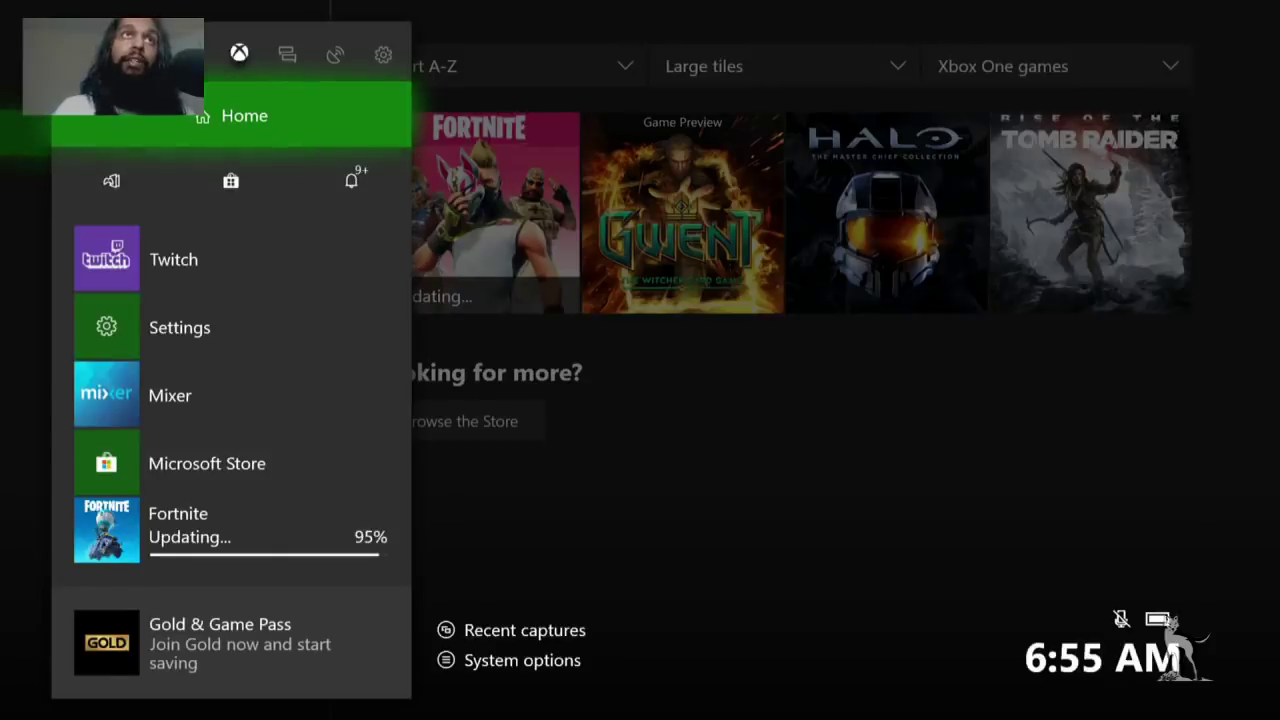
pyautogui.press('Right')
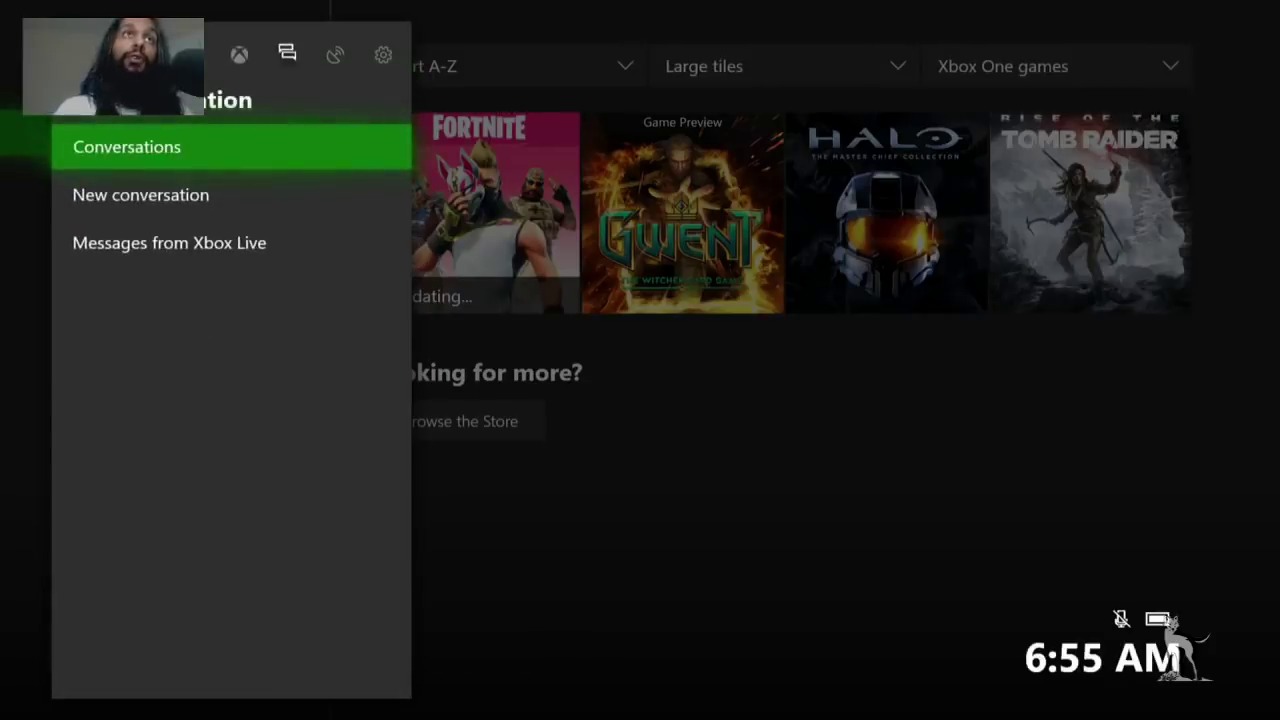
pyautogui.press('Right')
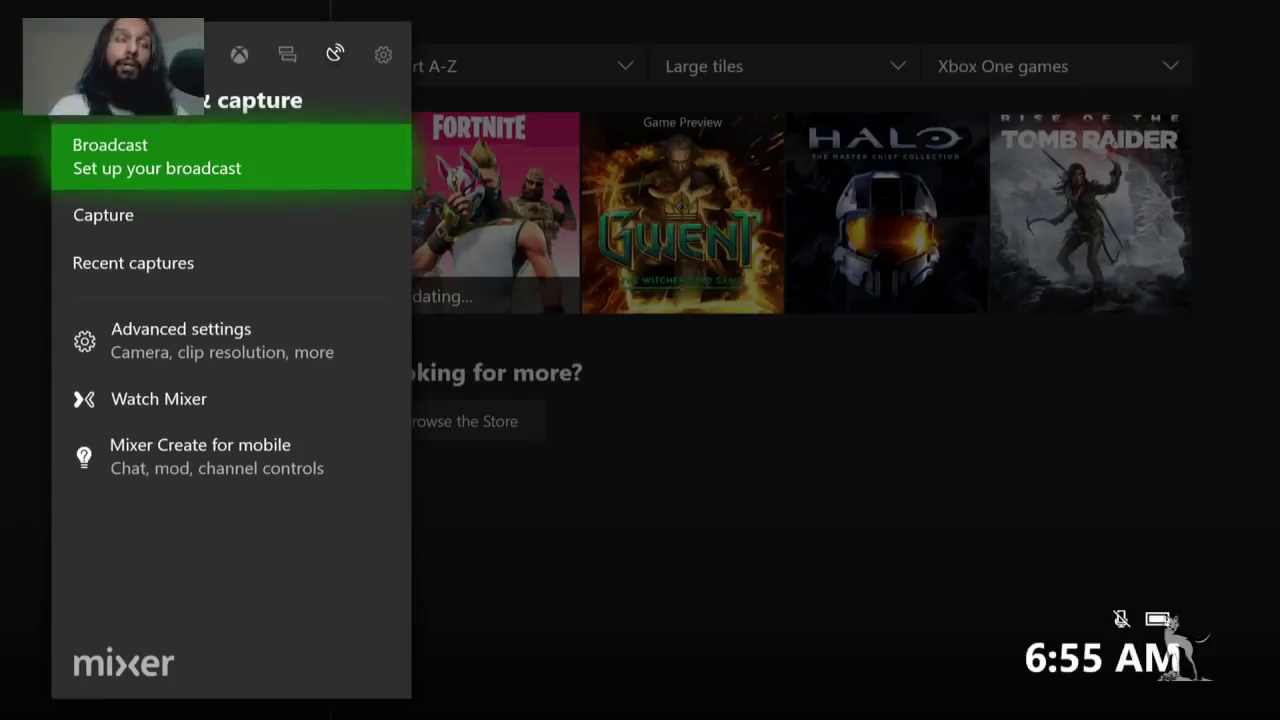
pyautogui.press('Return')
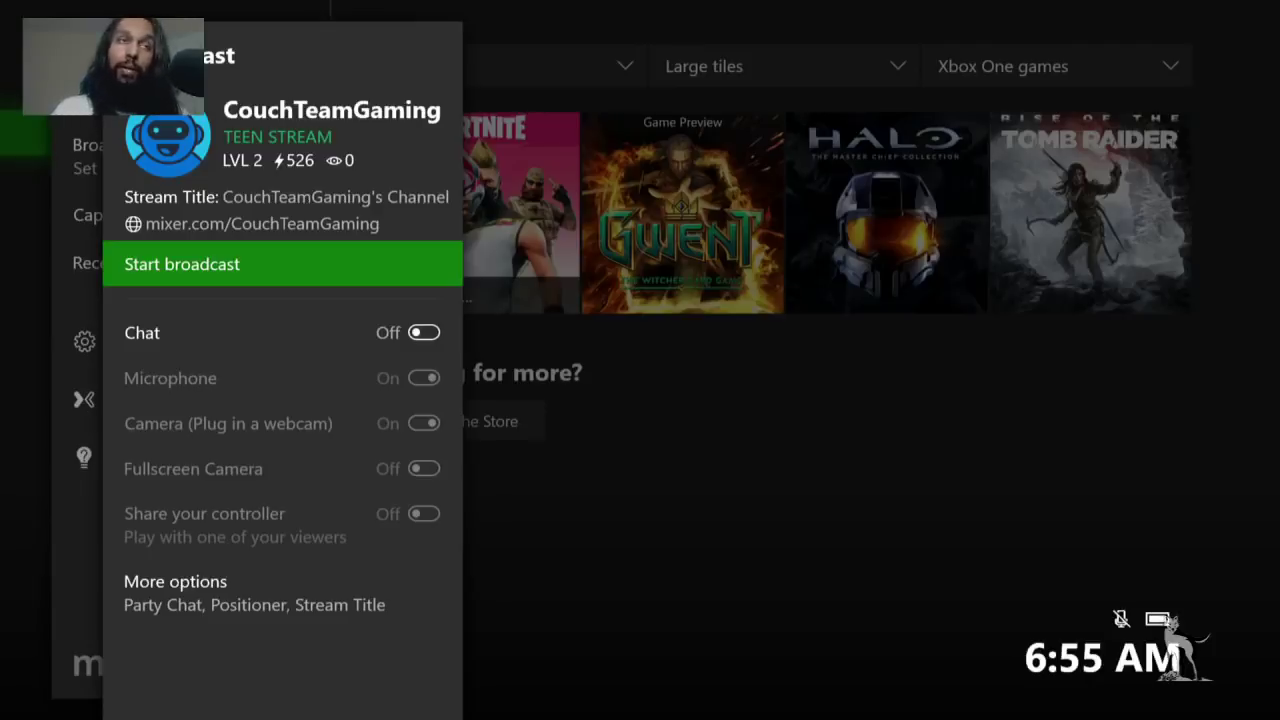
# Step: Open the additional broadcast options and examine the stream title, party audio and camera settings entries
pyautogui.press('Down')
pyautogui.press('Down')
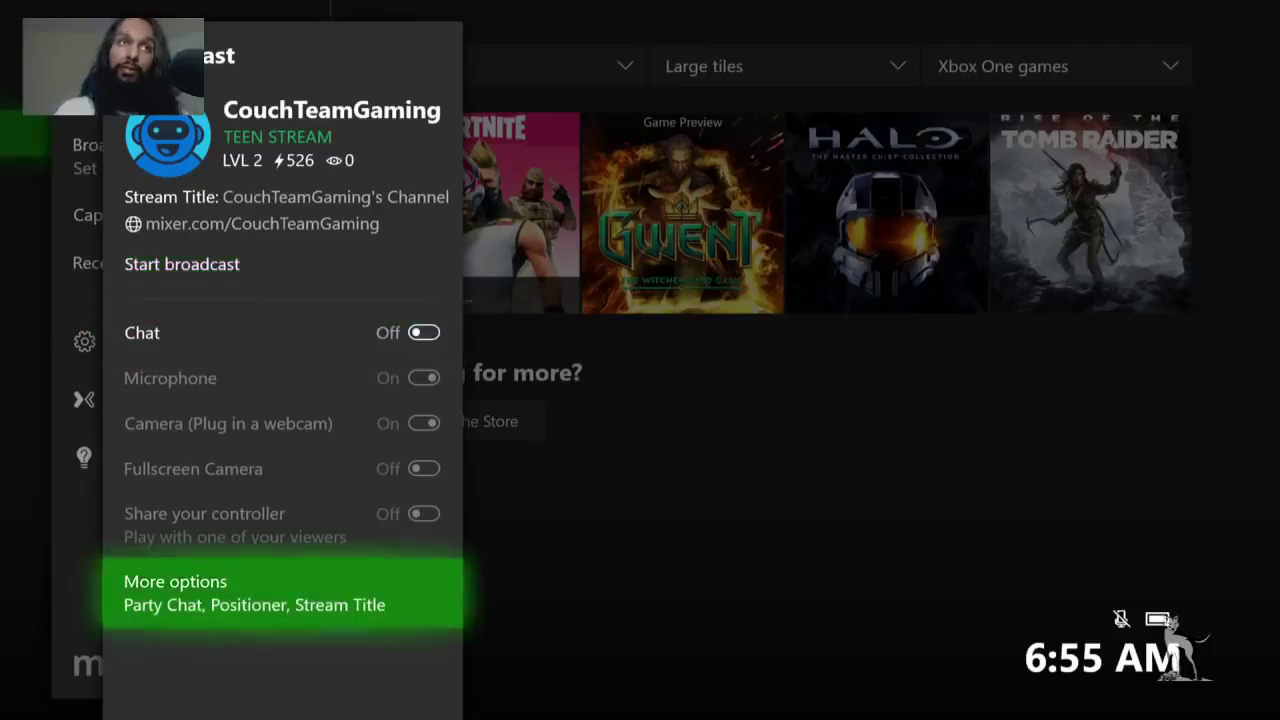
pyautogui.press('Up')
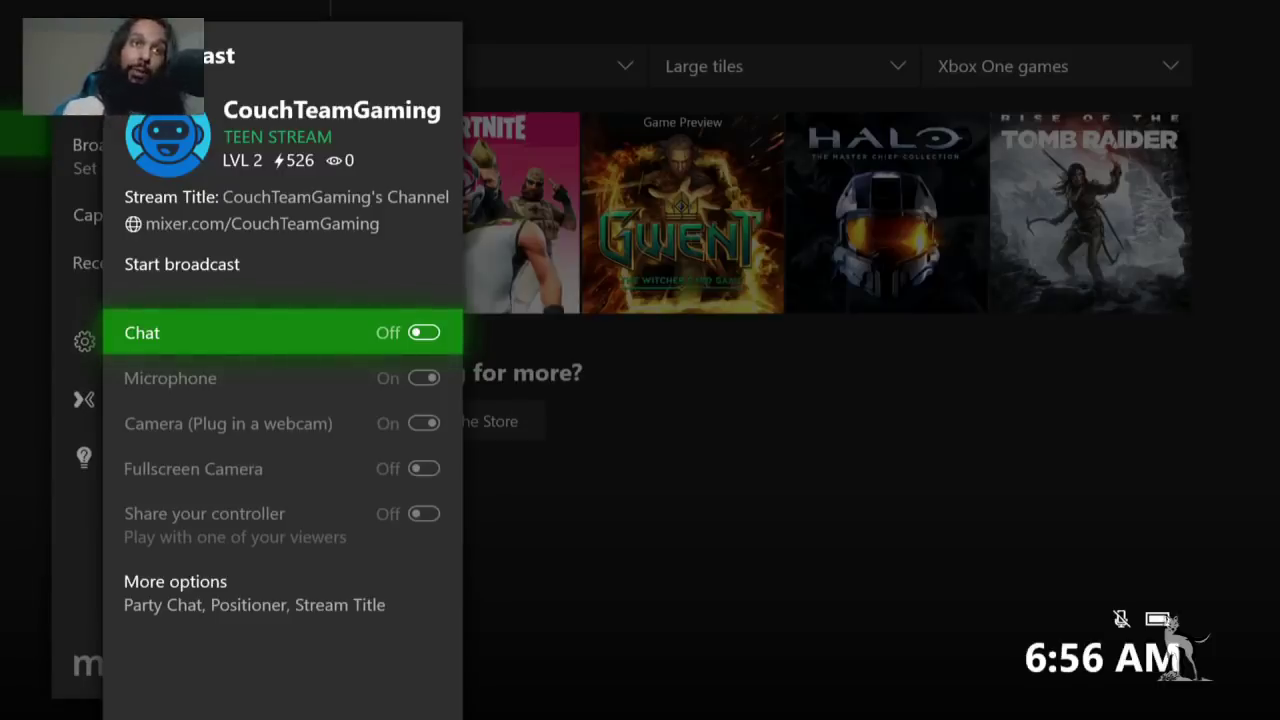
pyautogui.press('Down')
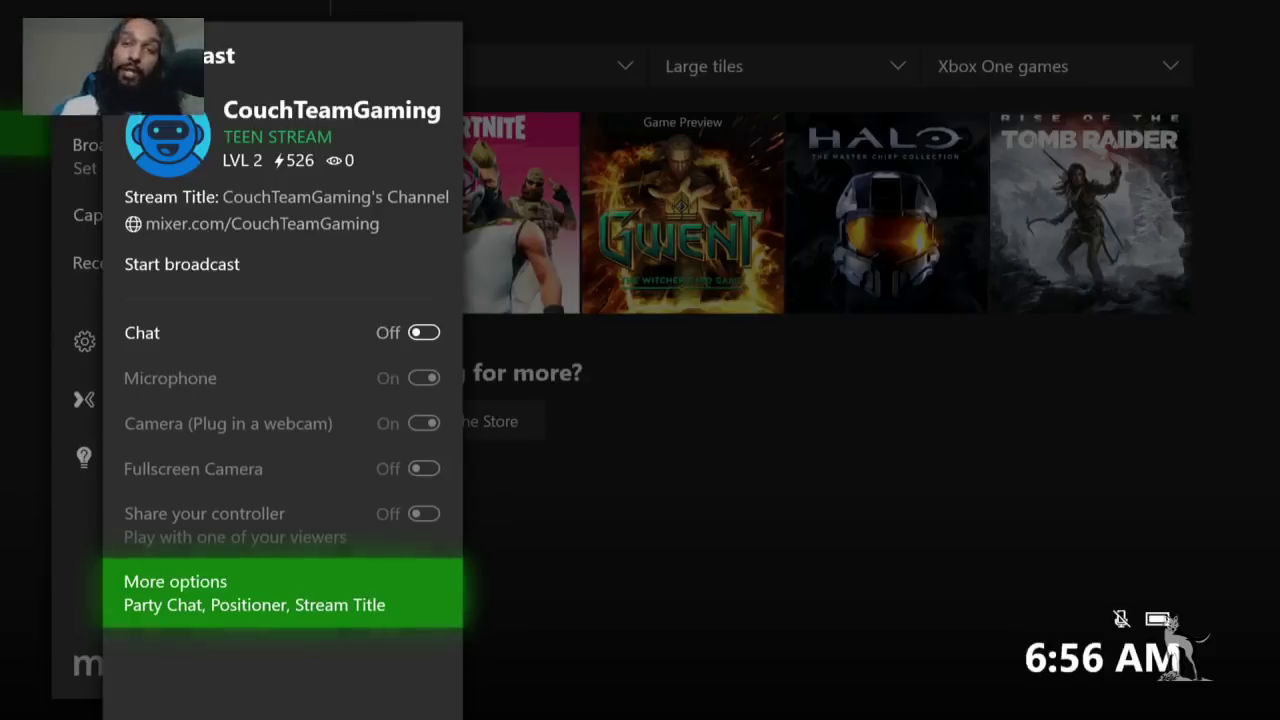
pyautogui.press('Return')
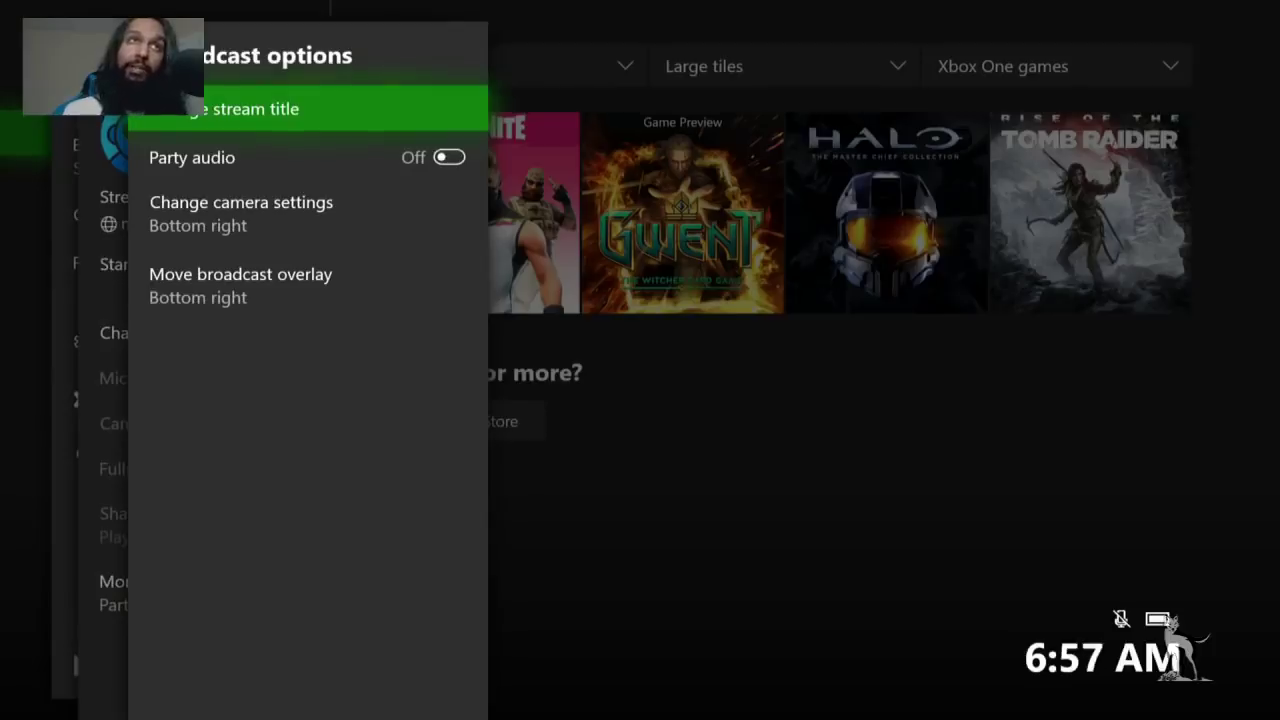
pyautogui.press('Down')
pyautogui.press('Down')
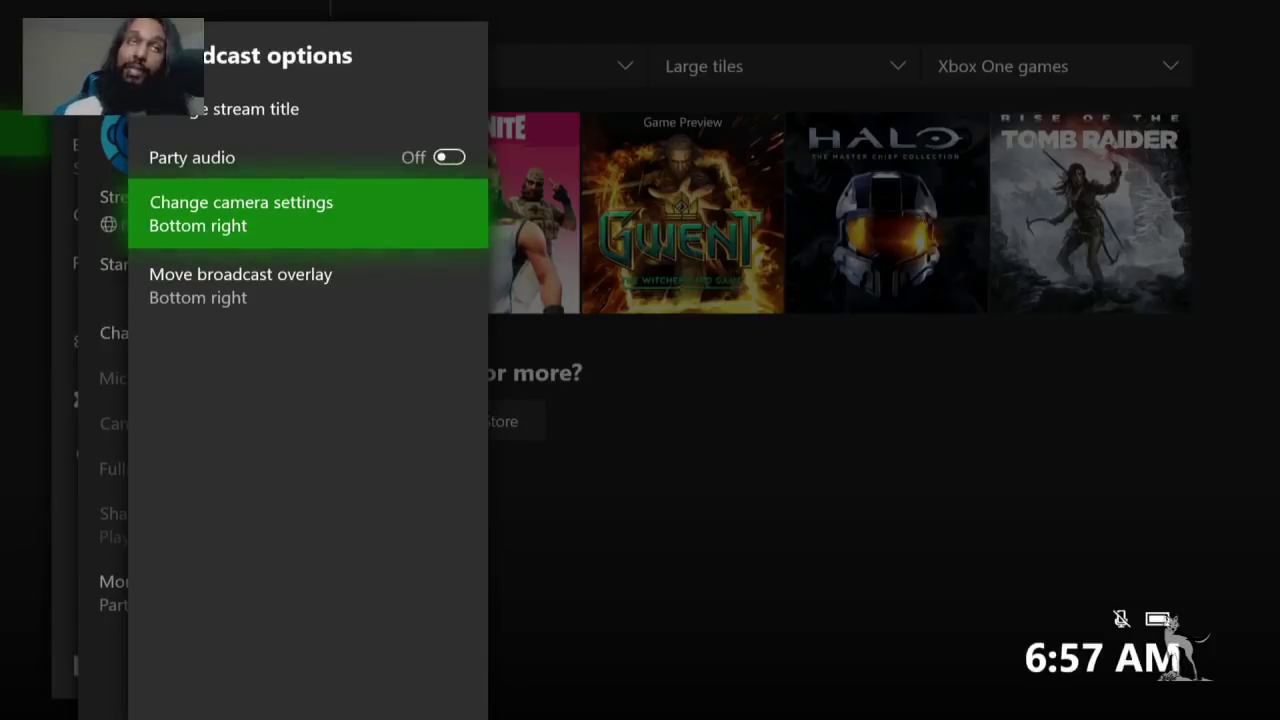
# Step: Return to the main broadcast setup, examine the chat and start broadcast options, and leave without starting a broadcast
pyautogui.press('Escape')
pyautogui.press('Up')
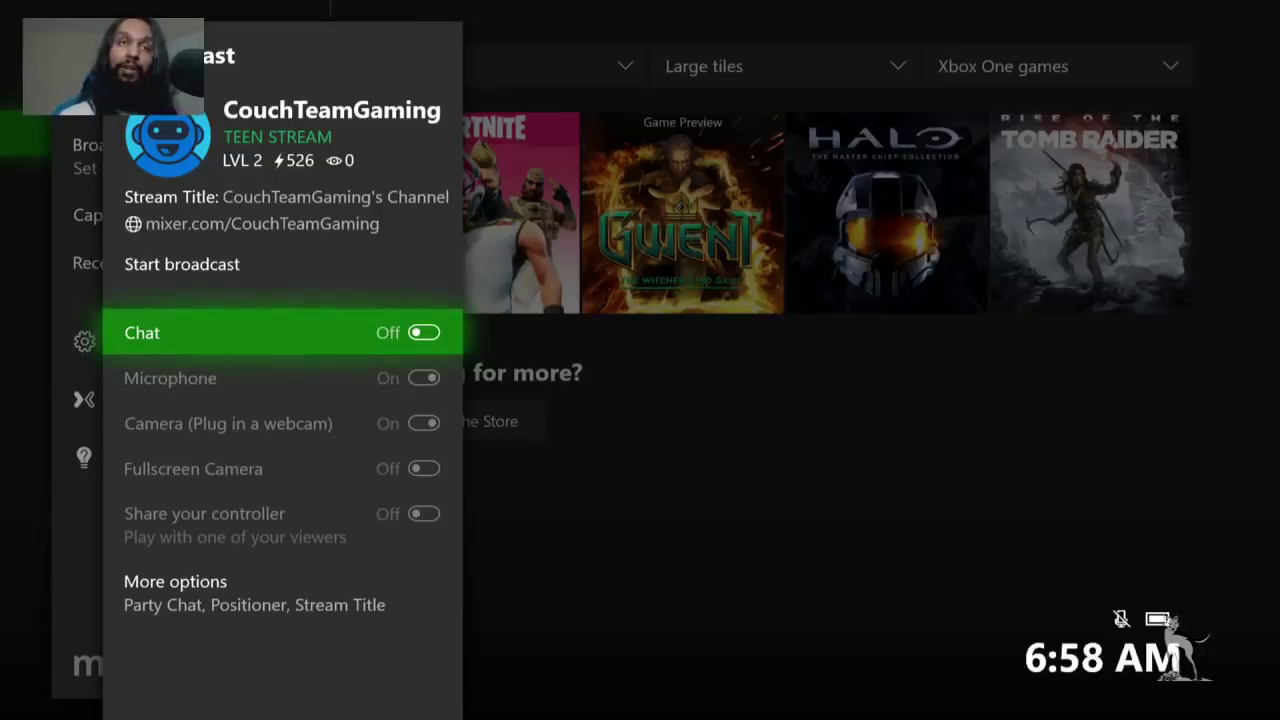
pyautogui.press('Up')
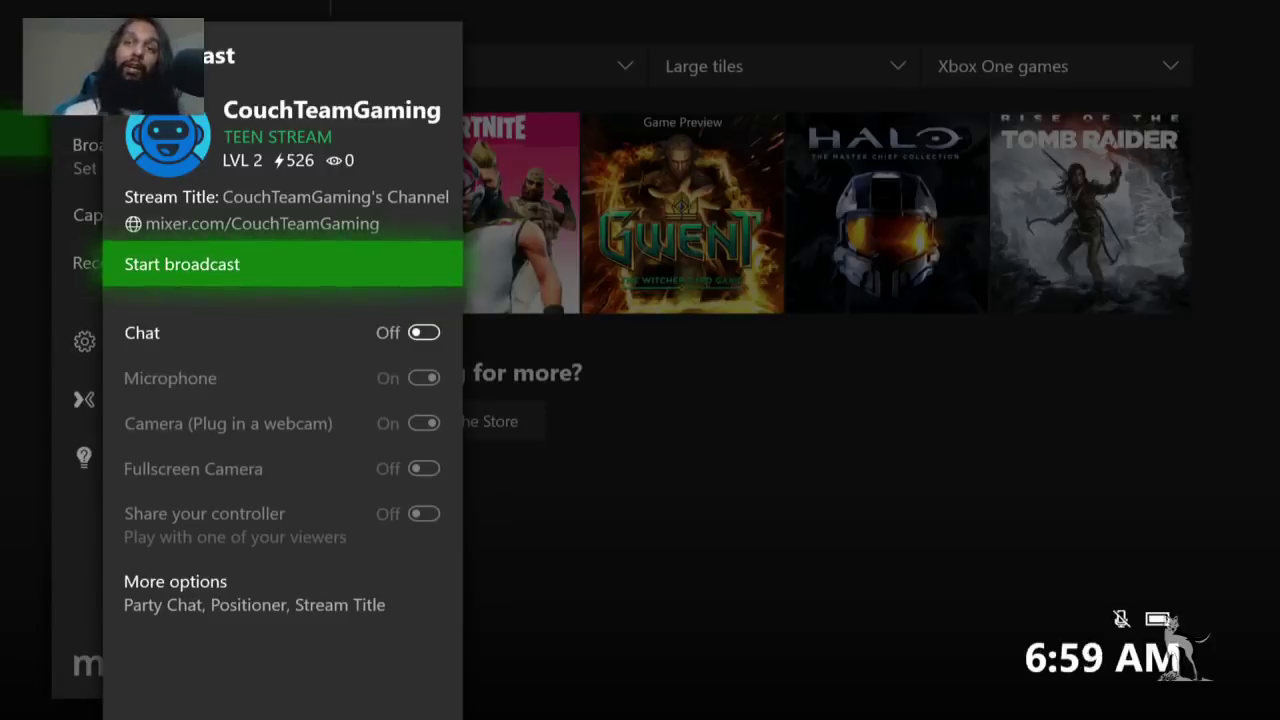
pyautogui.press('Escape')
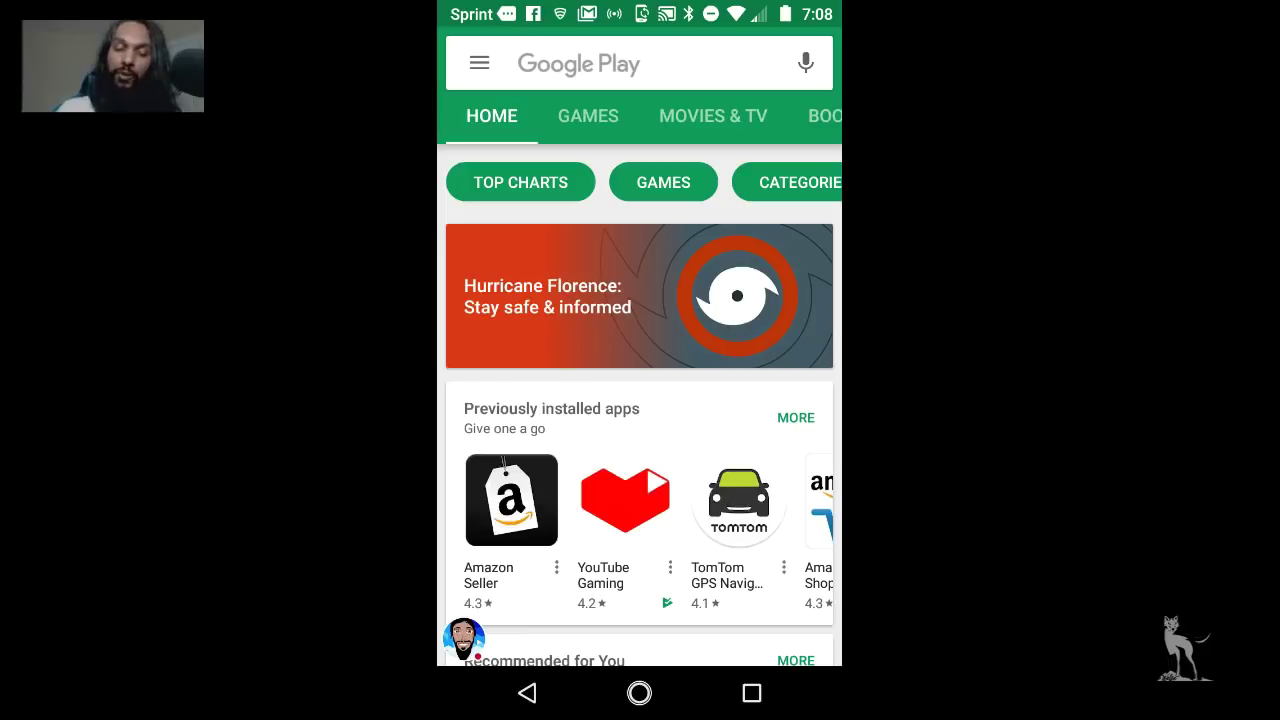
# Step: Switch to Google Play on the phone, search for mixer and view the Mixer – Interactive Streaming app page
pyautogui.click(578, 63)
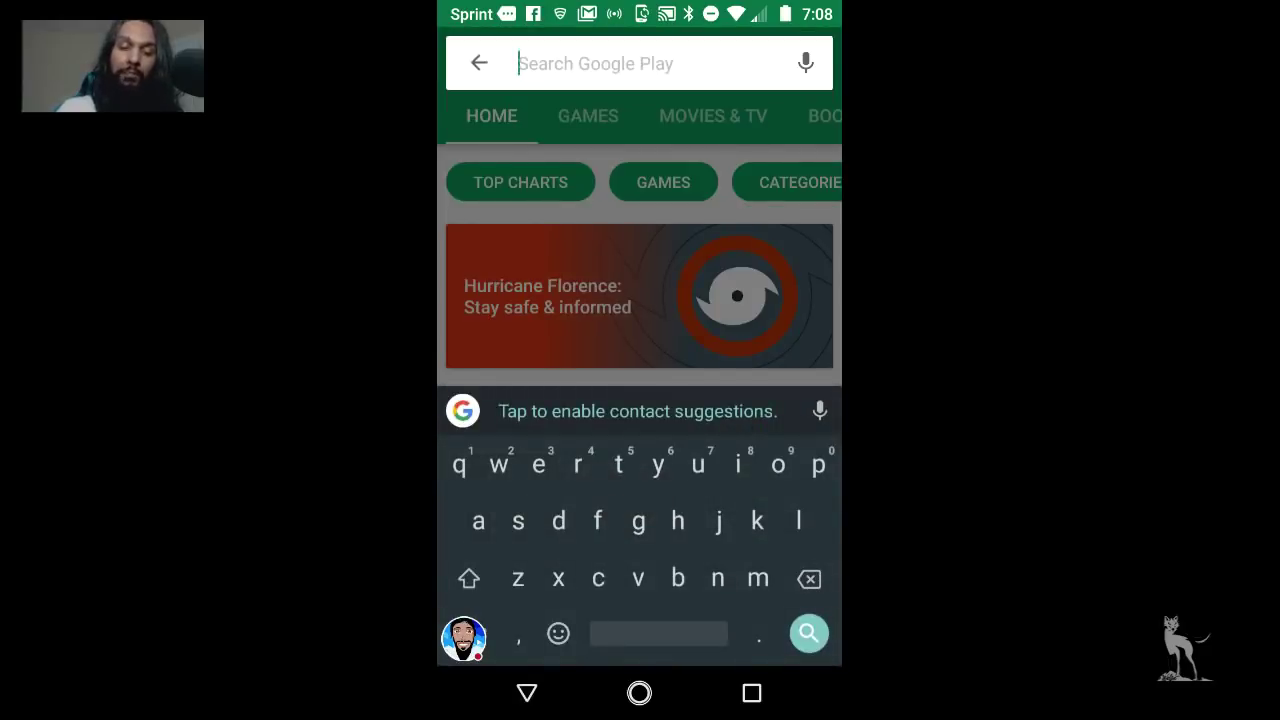
pyautogui.write('mix')
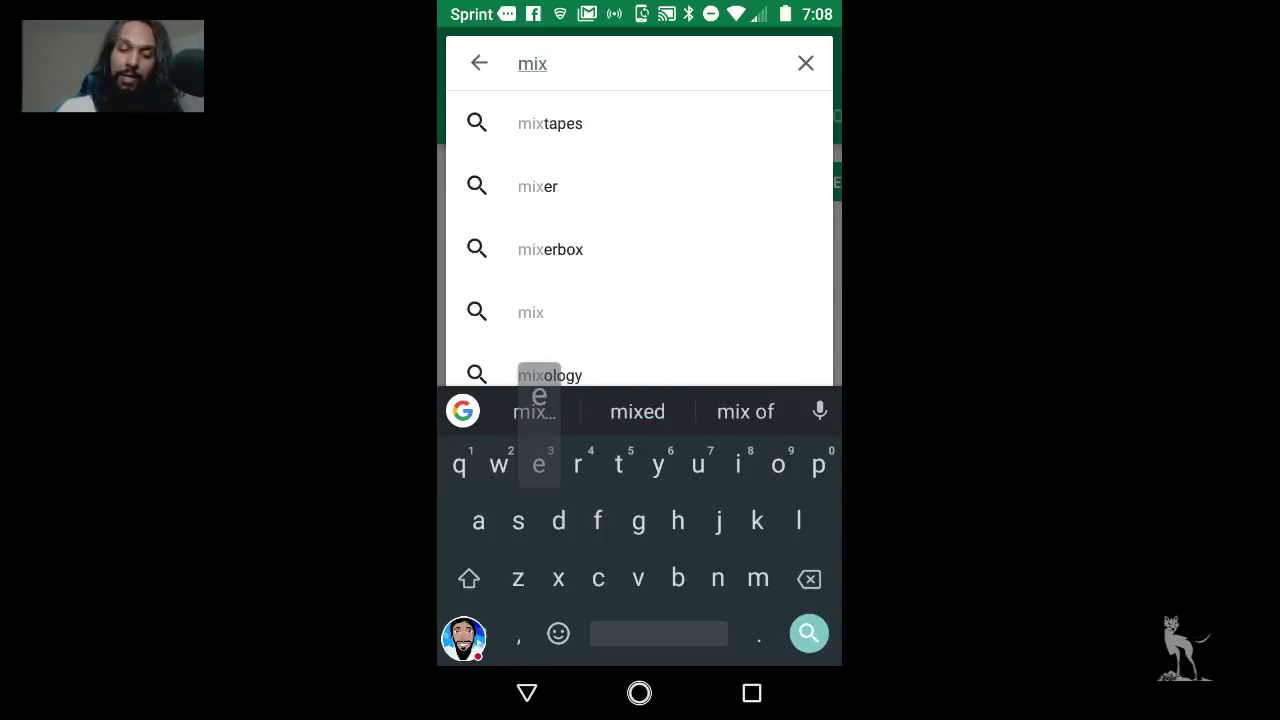
pyautogui.write('er')
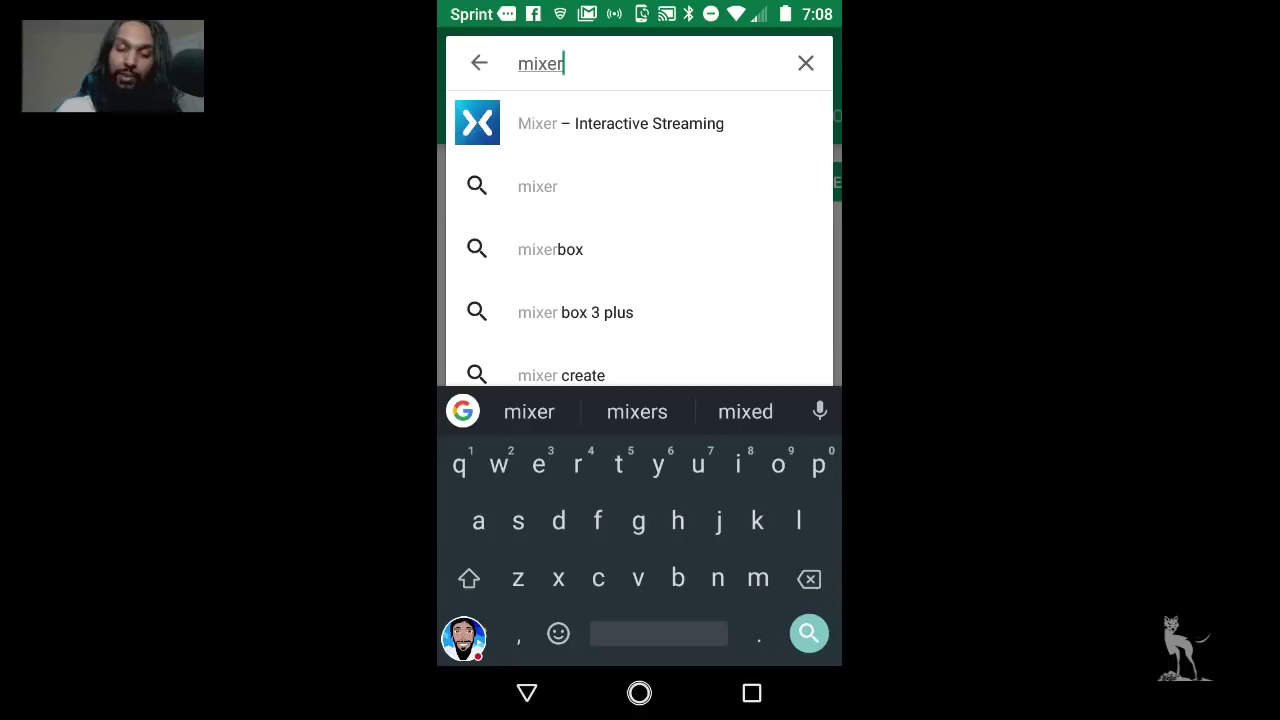
pyautogui.click(620, 123)
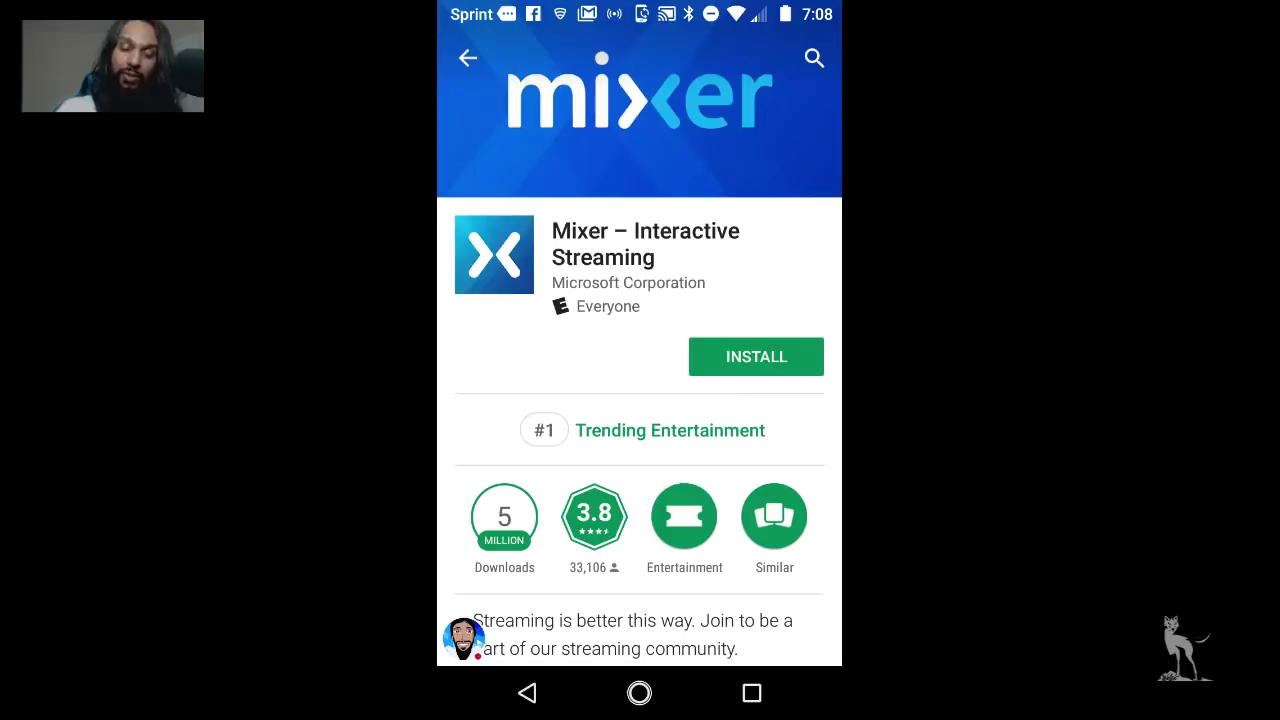
pyautogui.scroll(-3, 639, 400)
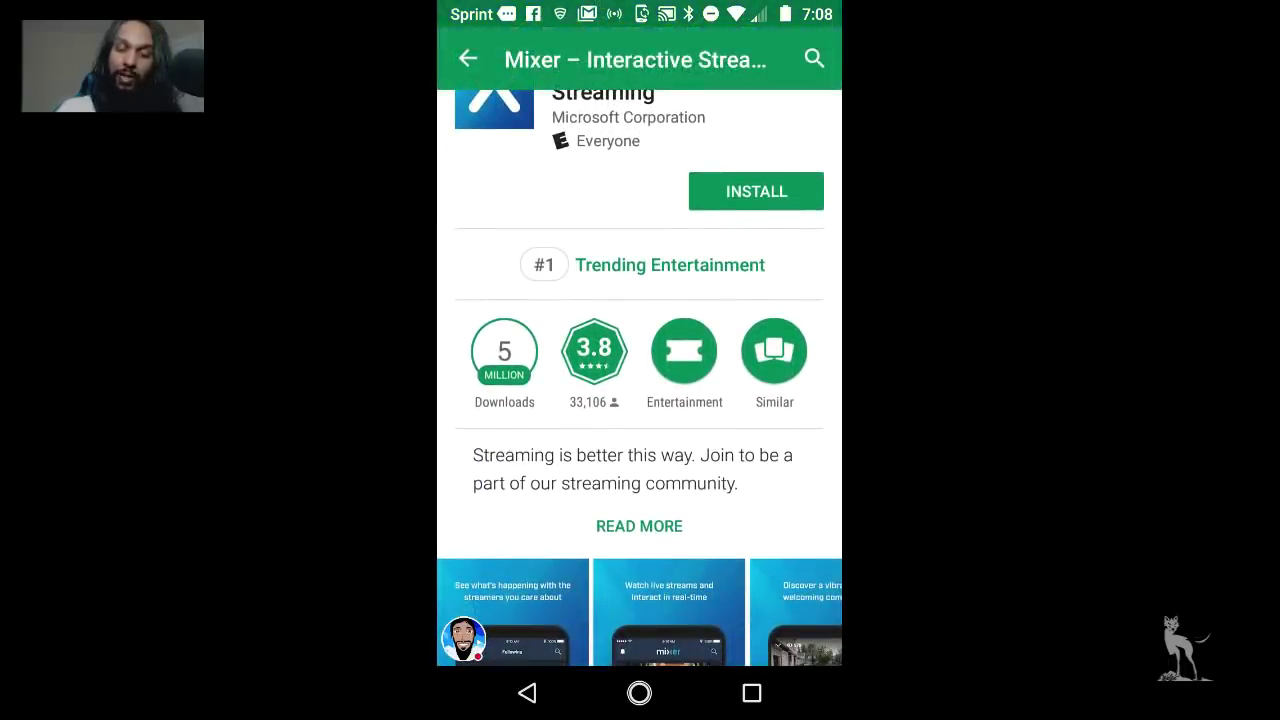
pyautogui.click(756, 191)
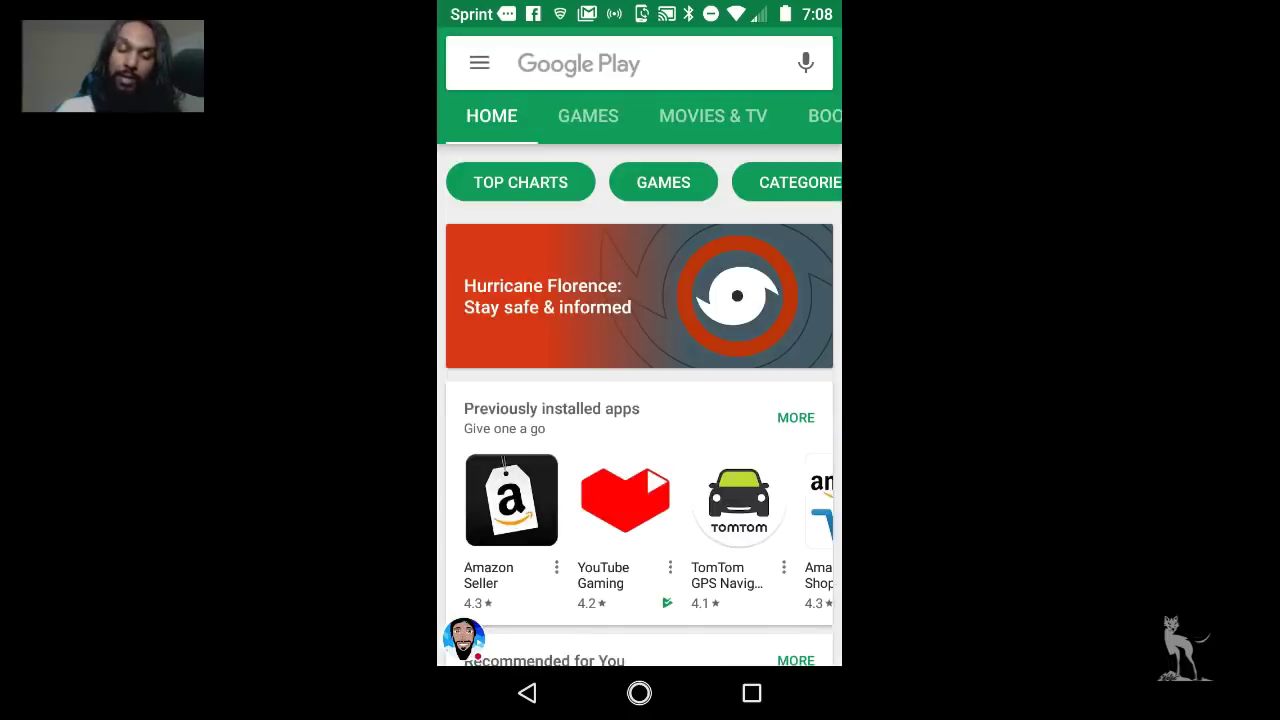
# Step: Replace the previous Google Play search text and search for youtube
pyautogui.click(640, 63)
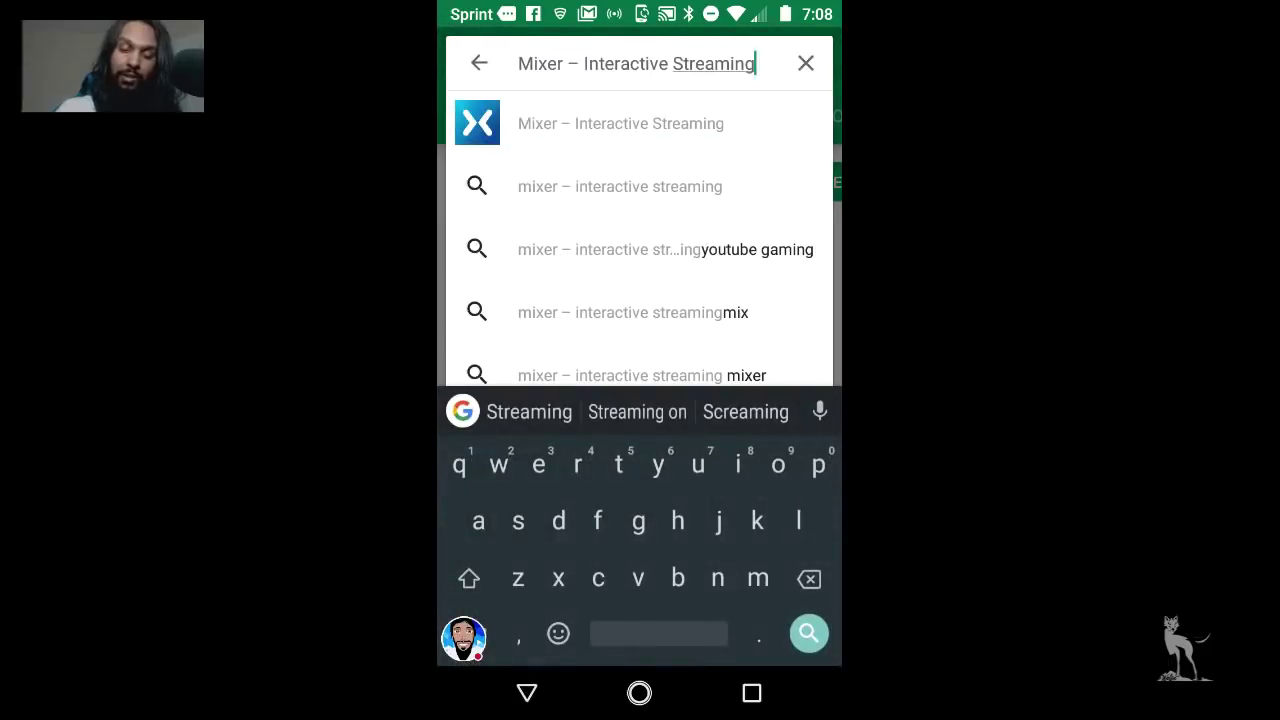
pyautogui.press('BackSpace')
pyautogui.press('BackSpace')
pyautogui.press('BackSpace')
pyautogui.press('BackSpace')
pyautogui.press('BackSpace')
pyautogui.press('BackSpace')
pyautogui.press('BackSpace')
pyautogui.press('BackSpace')
pyautogui.press('BackSpace')
pyautogui.press('BackSpace')
pyautogui.press('BackSpace')
pyautogui.press('BackSpace')
pyautogui.press('BackSpace')
pyautogui.press('BackSpace')
pyautogui.press('BackSpace')
pyautogui.press('BackSpace')
pyautogui.press('BackSpace')
pyautogui.press('BackSpace')
pyautogui.press('BackSpace')
pyautogui.press('BackSpace')
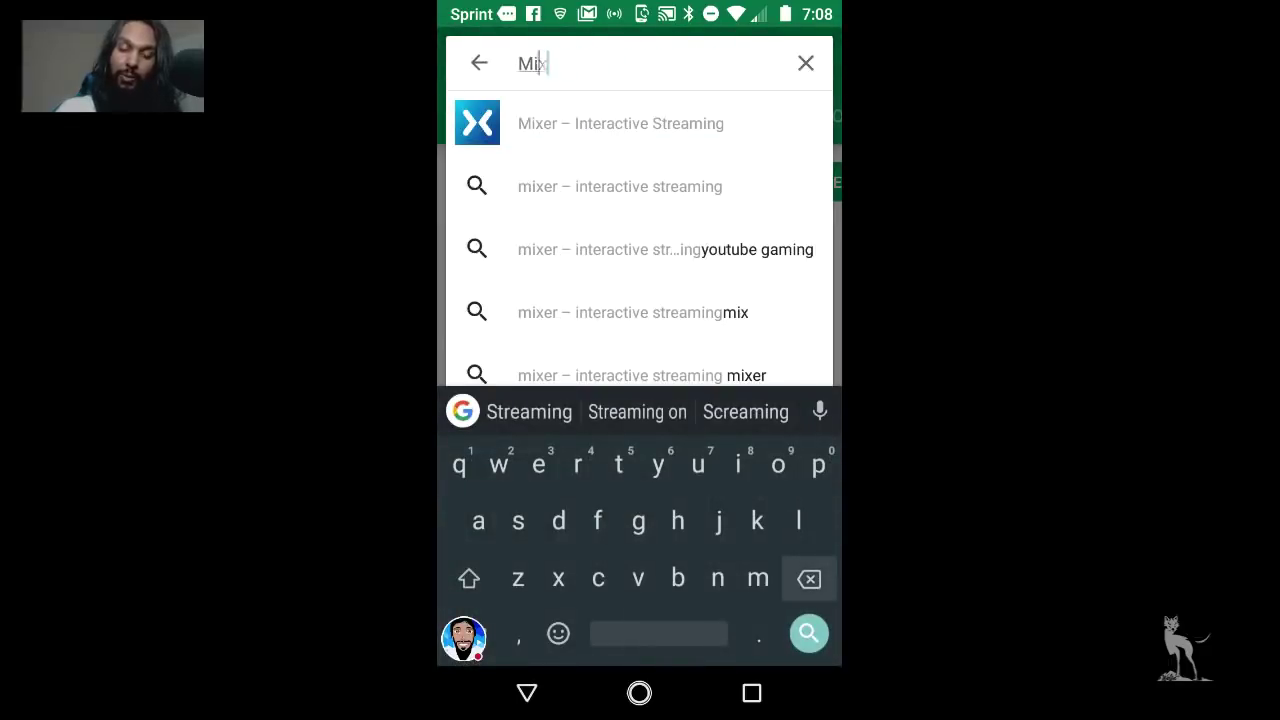
pyautogui.write('y')
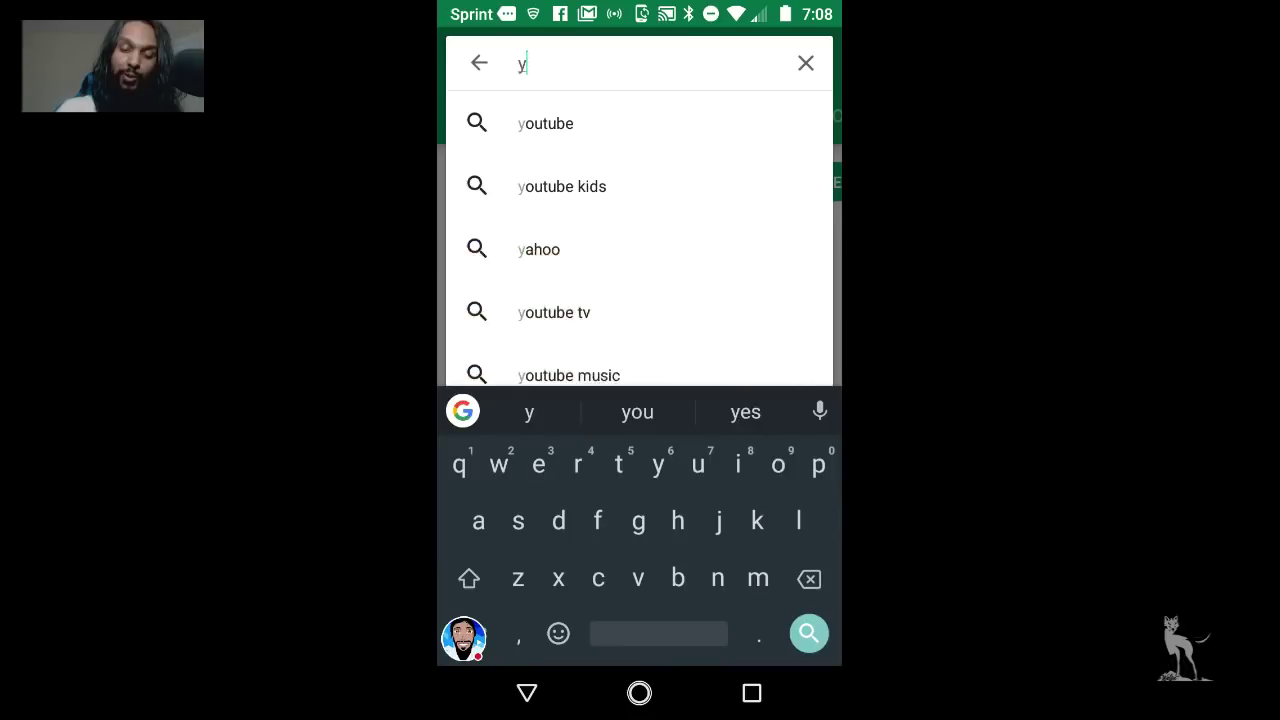
pyautogui.write('out')
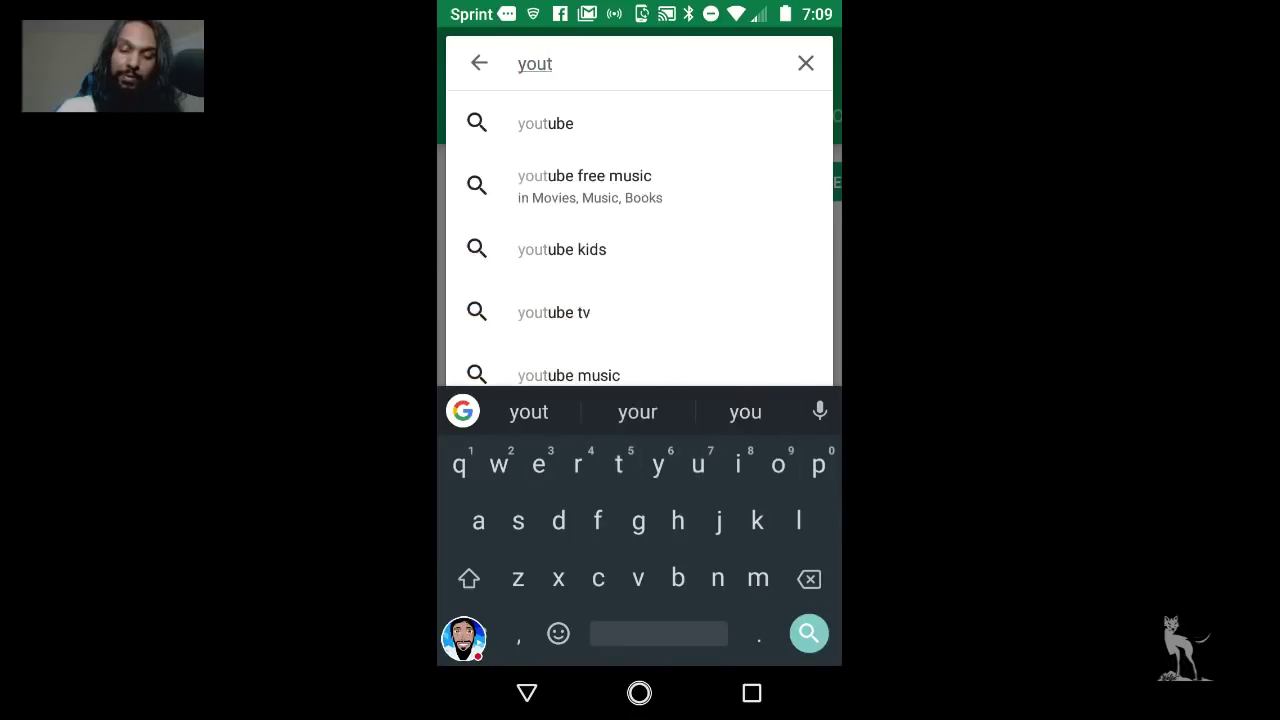
pyautogui.click(545, 123)
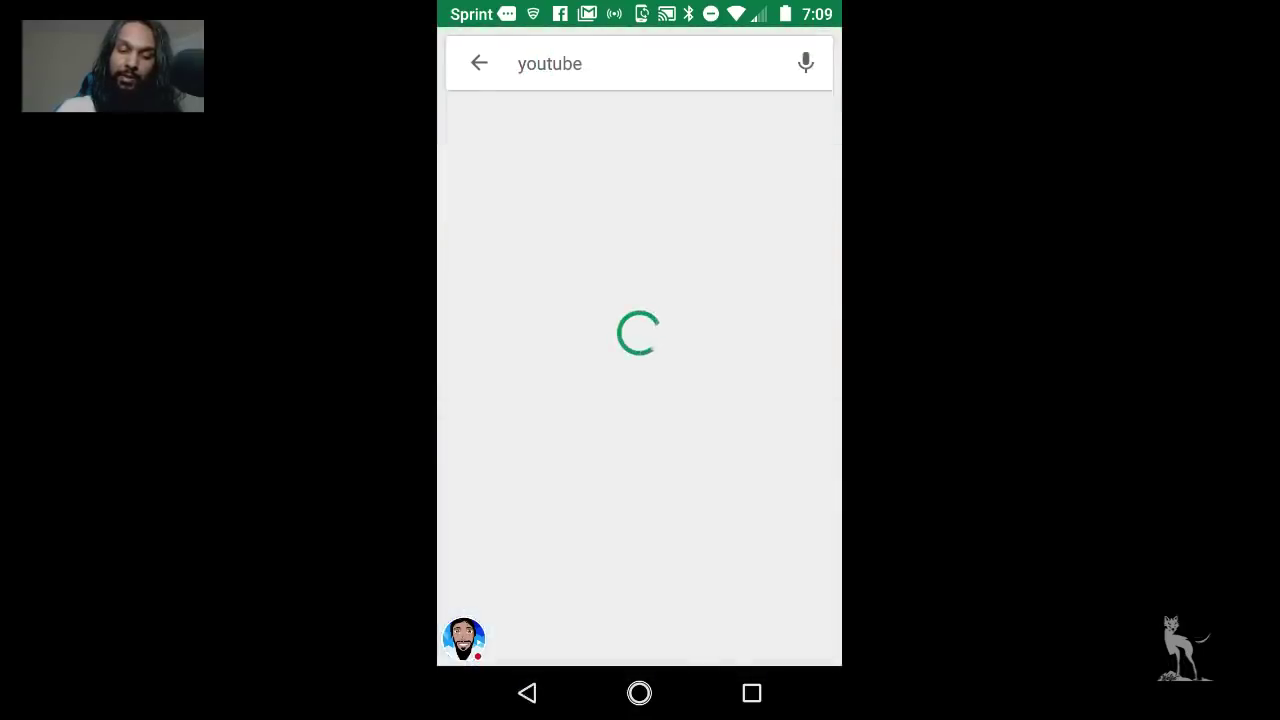